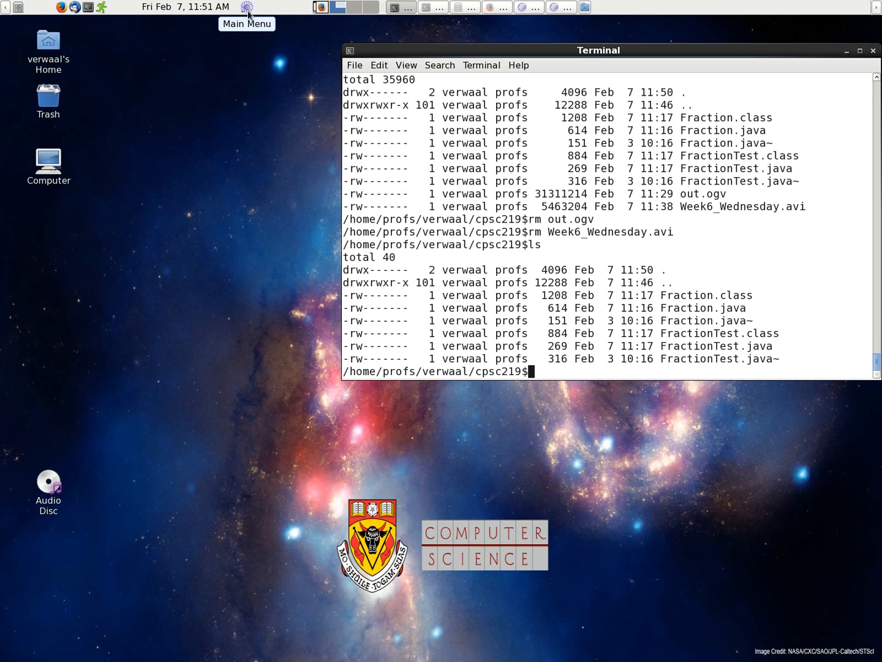
Step: Launch ArgoUML, shrink its window slightly, and enlarge the details pane below the diagram
left_click(249, 13)
mouse_move(266, 127)
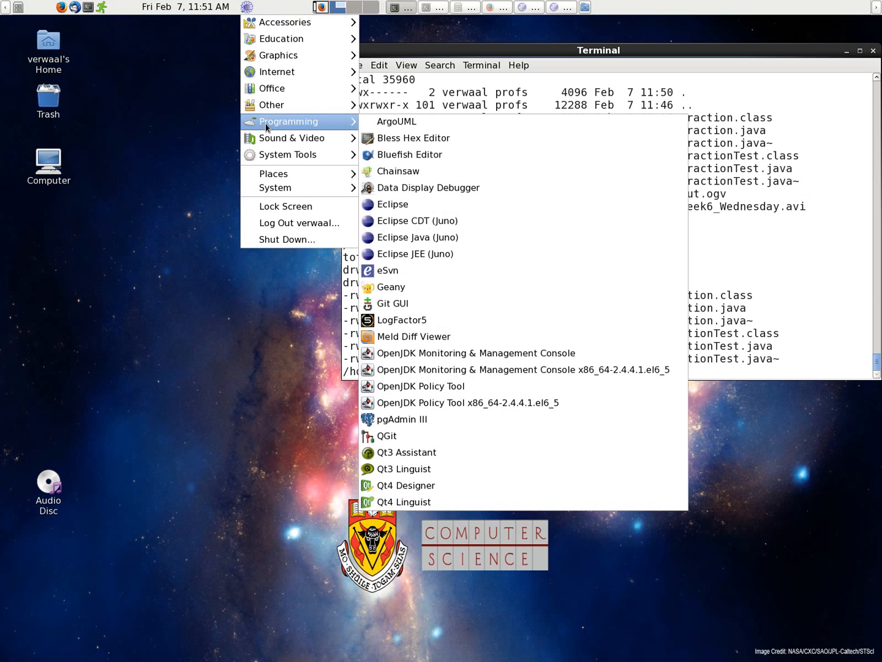
left_click(385, 122)
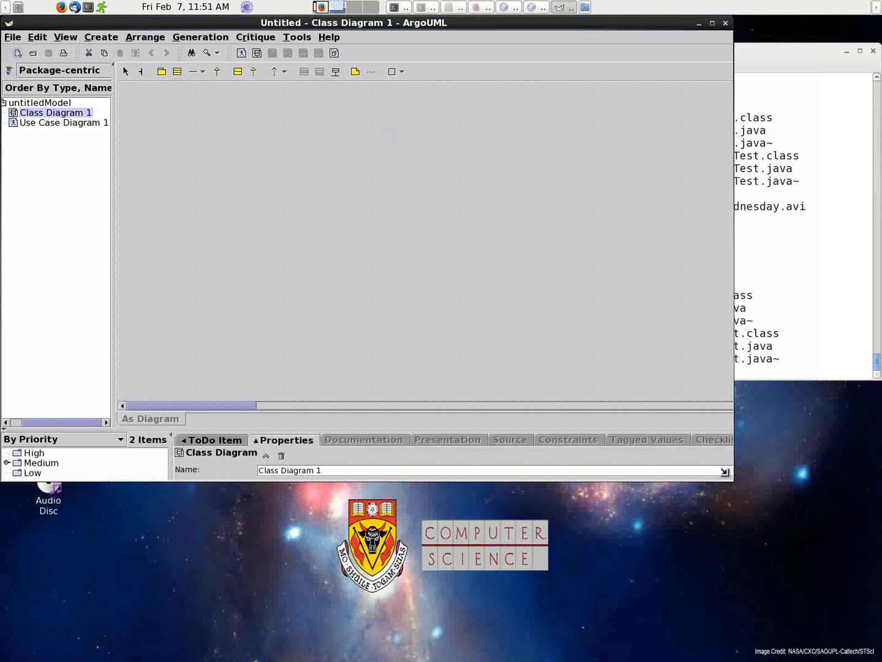
left_click_drag(726, 471, 677, 456)
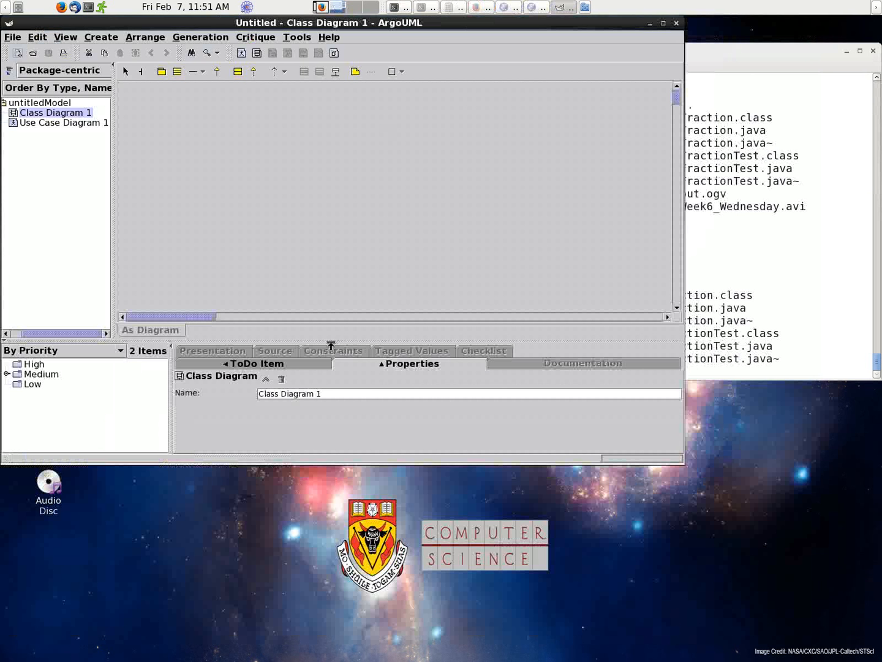
left_click_drag(331, 346, 331, 320)
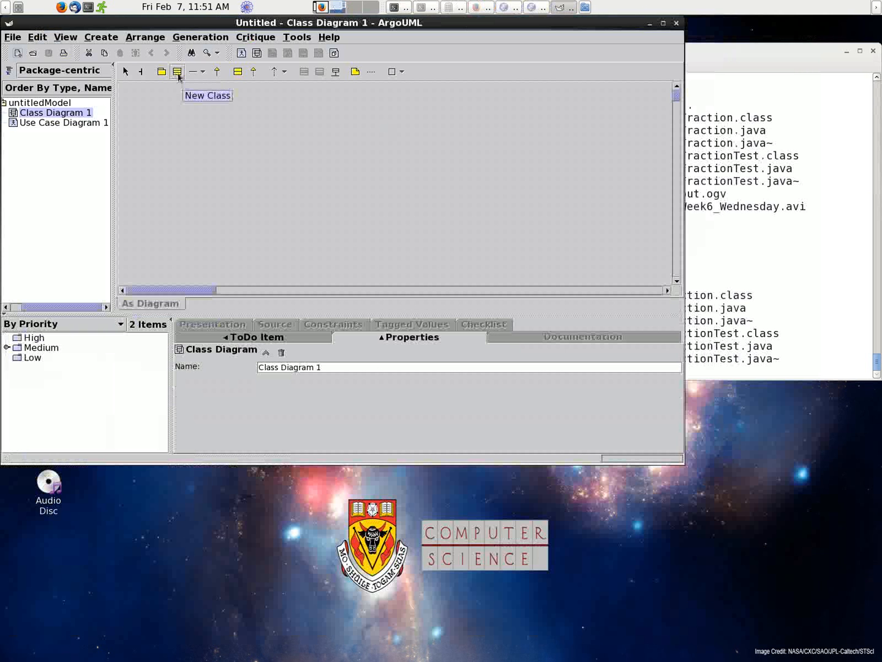
Step: Place a new class in the diagram's upper-left area and name it Move
left_click(178, 72)
left_click(168, 114)
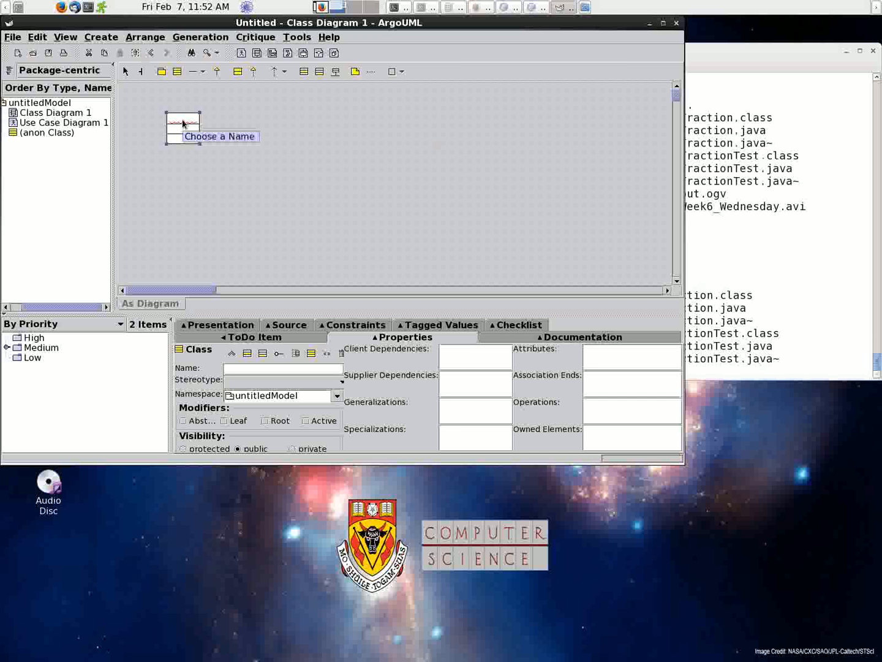
double_click(183, 123)
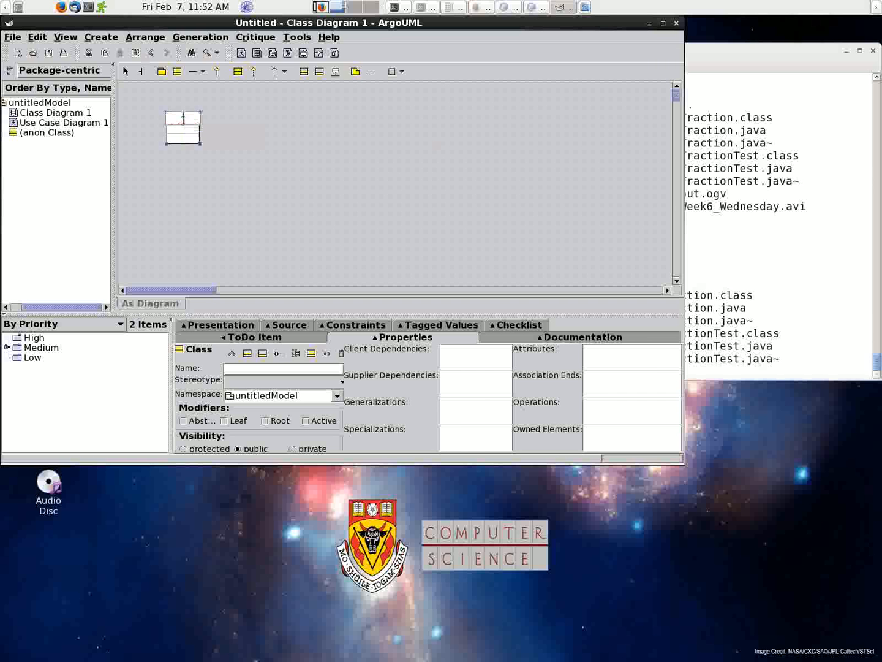
type("Move")
Step: Give the Move class two int attributes, pileNumber and amoutOfStones
double_click(181, 130)
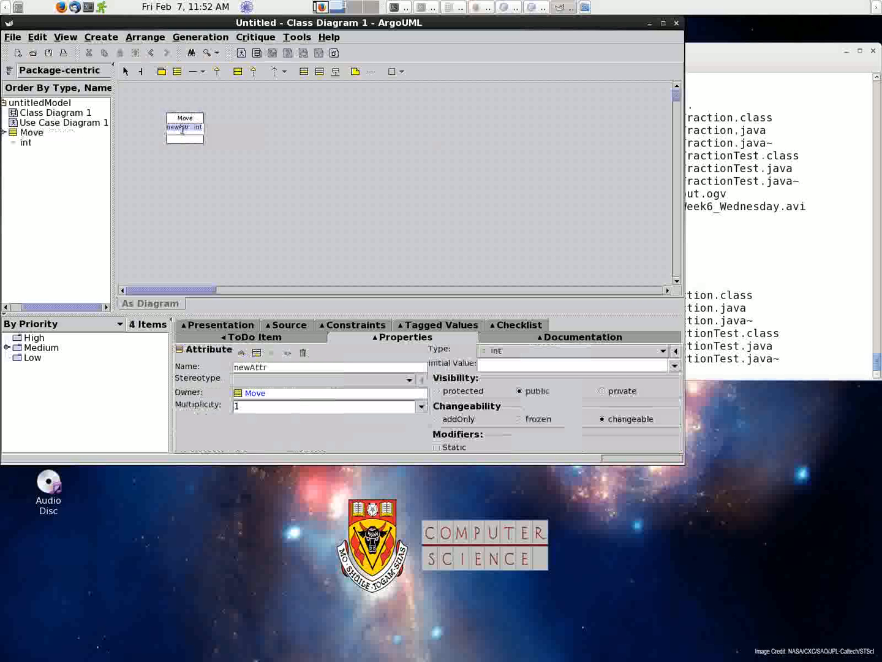
type("pileNumber:int")
key("Return")
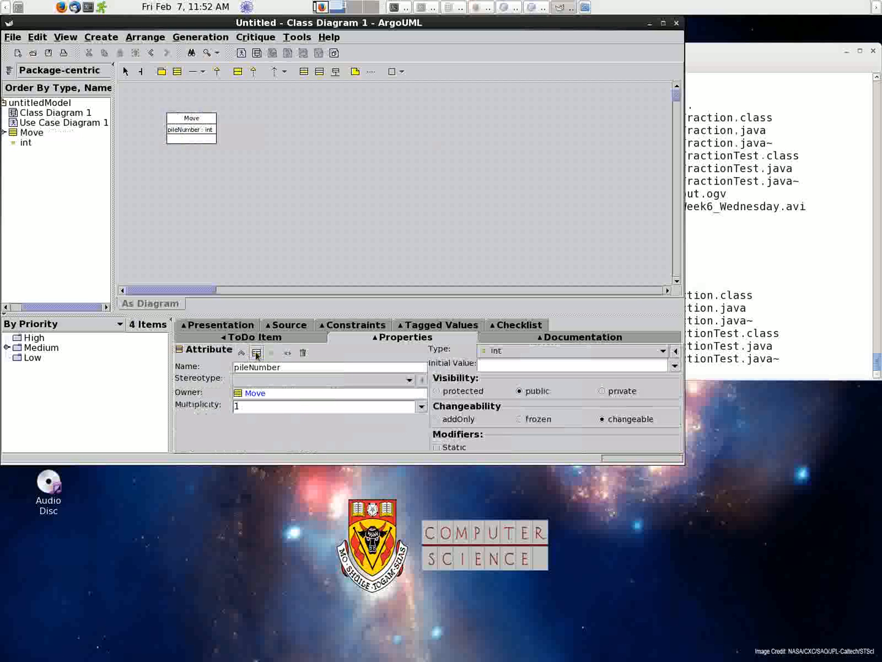
left_click(256, 353)
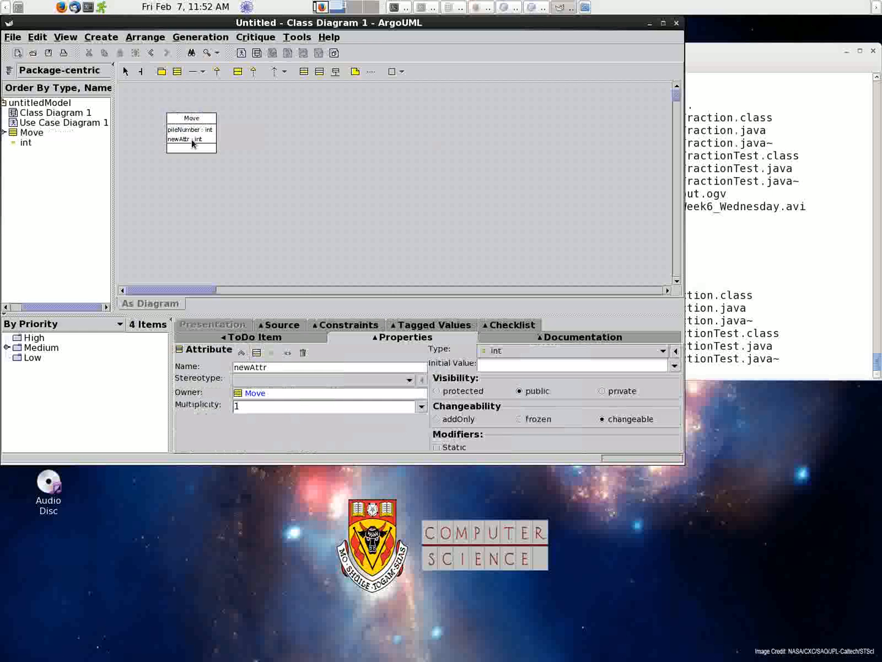
double_click(192, 140)
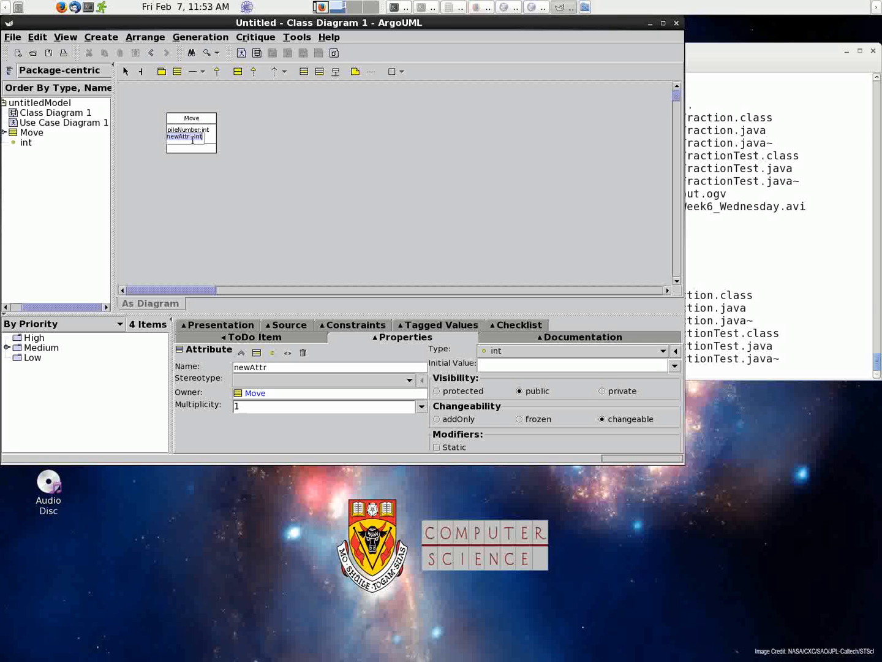
type("amoutOfStones")
left_click(185, 154)
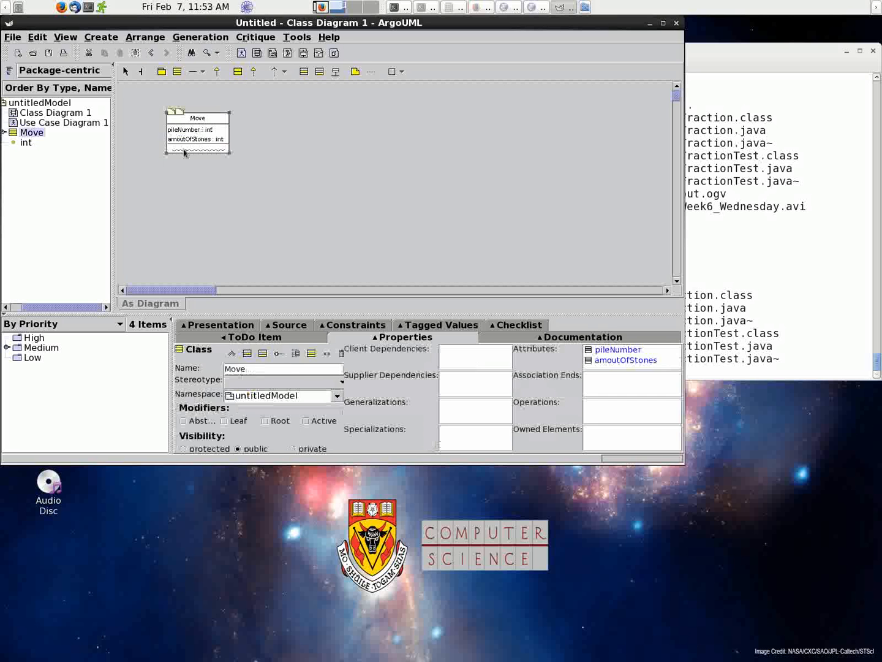
Step: Add a toString() operation returning String to the Move class
double_click(185, 153)
type("toString()")
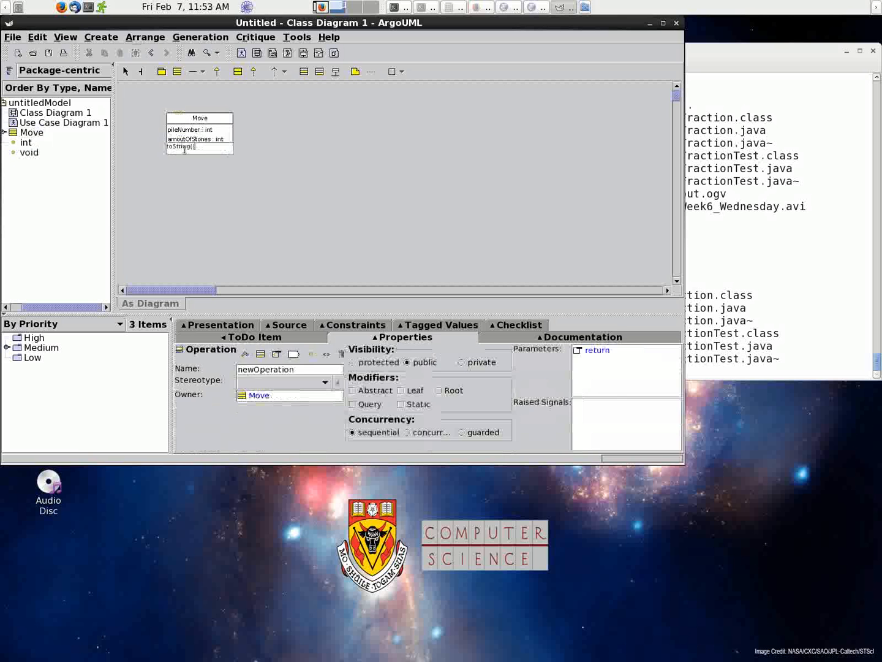
left_click(183, 179)
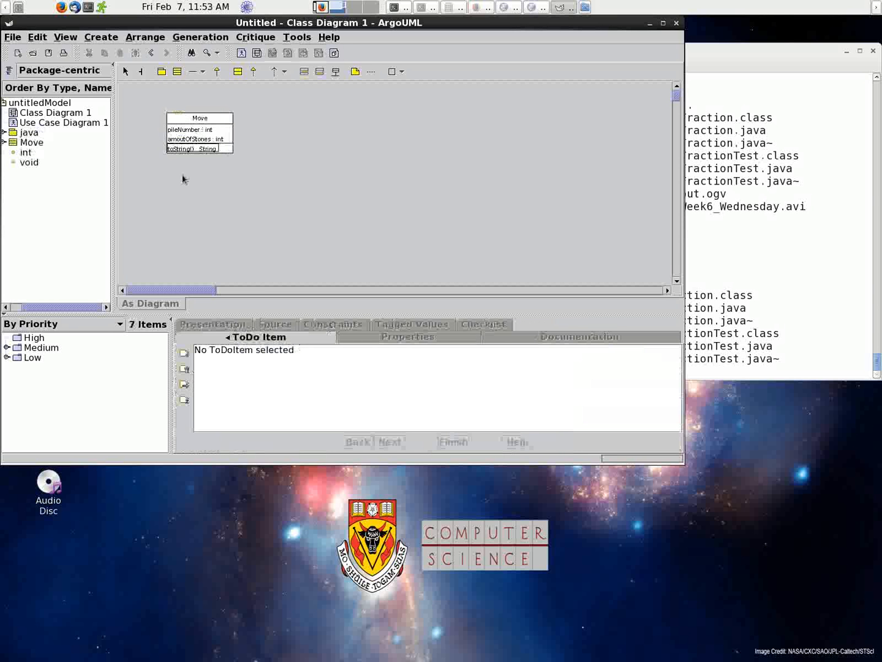
Step: Place a second class to the right of Move and name it Piles
left_click(176, 71)
left_click(292, 119)
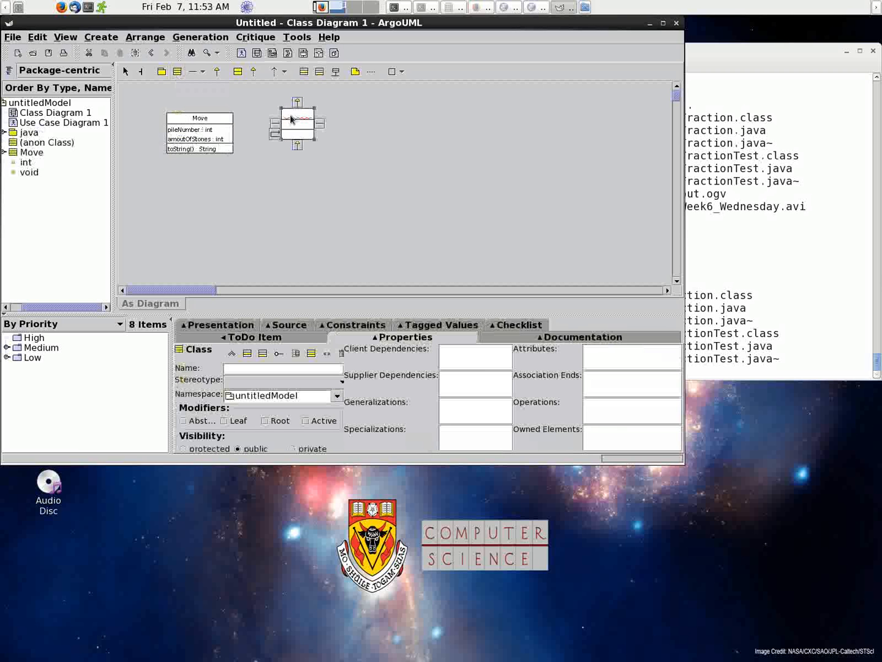
double_click(291, 117)
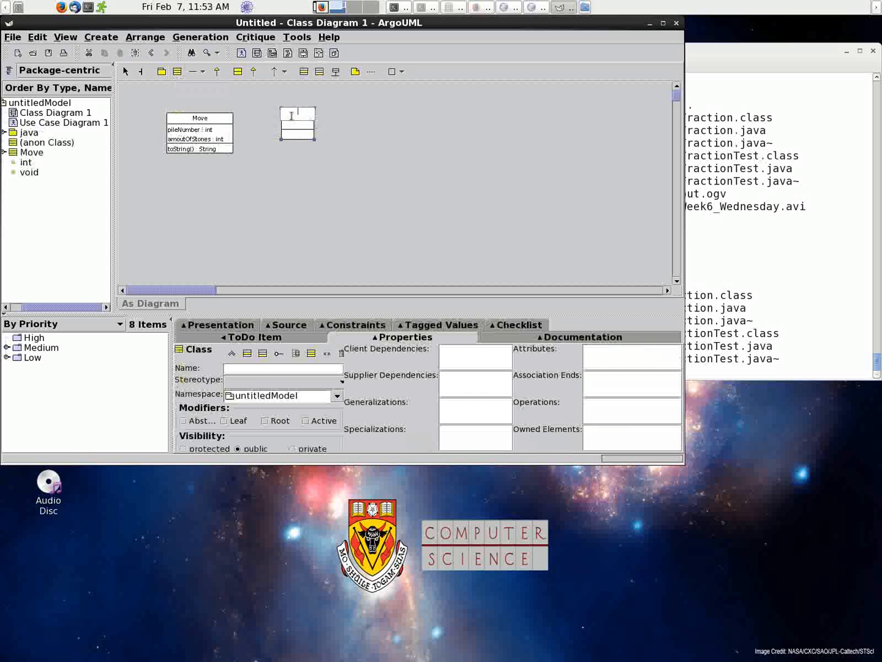
type("Piles")
Step: Give the Piles class three int attributes named pile1, pile2 and pile3
double_click(298, 126)
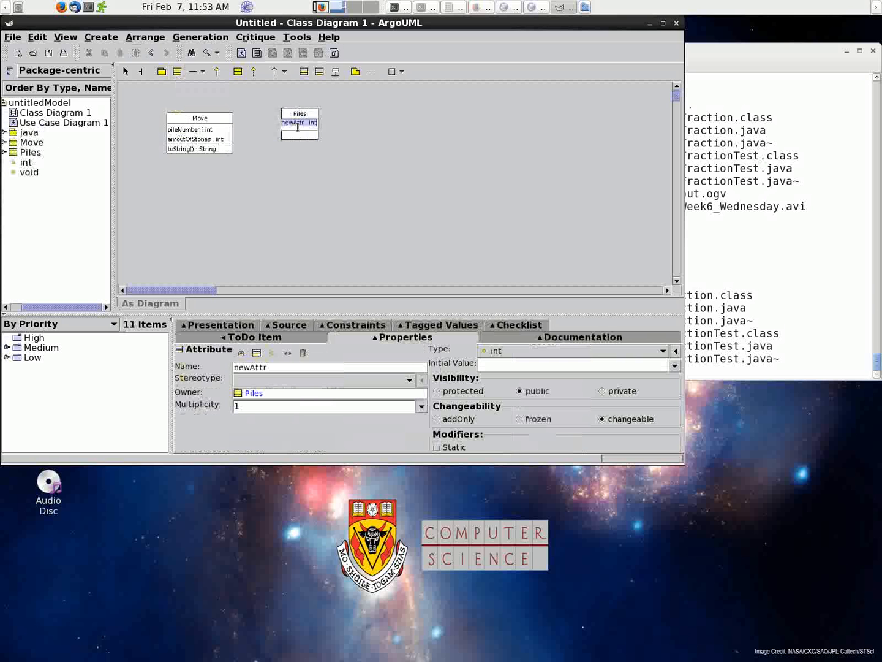
type("pile1:int")
key("Return")
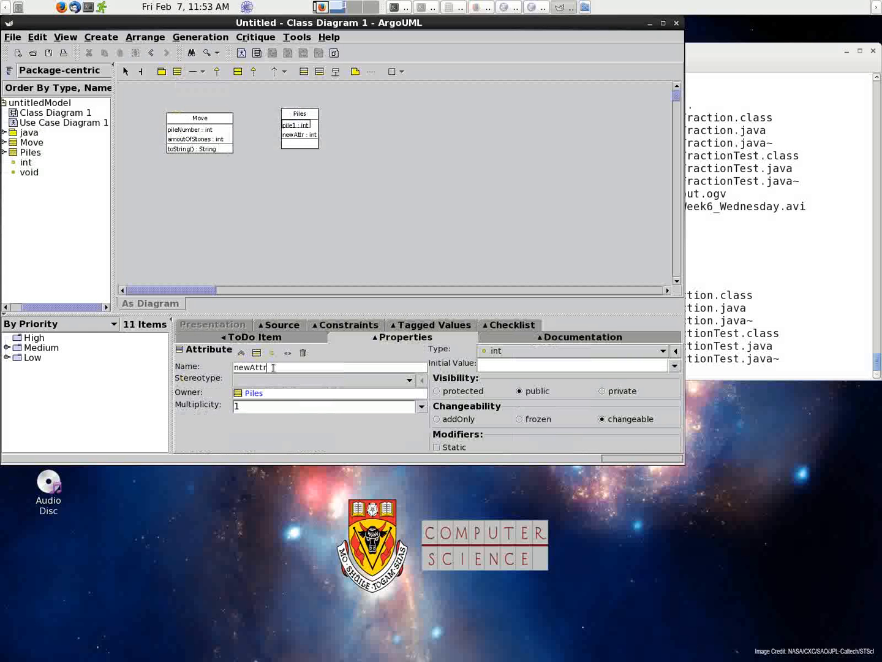
key("BackSpace")
key("BackSpace")
key("BackSpace")
key("BackSpace")
key("BackSpace")
key("BackSpace")
key("BackSpace")
type("pile2")
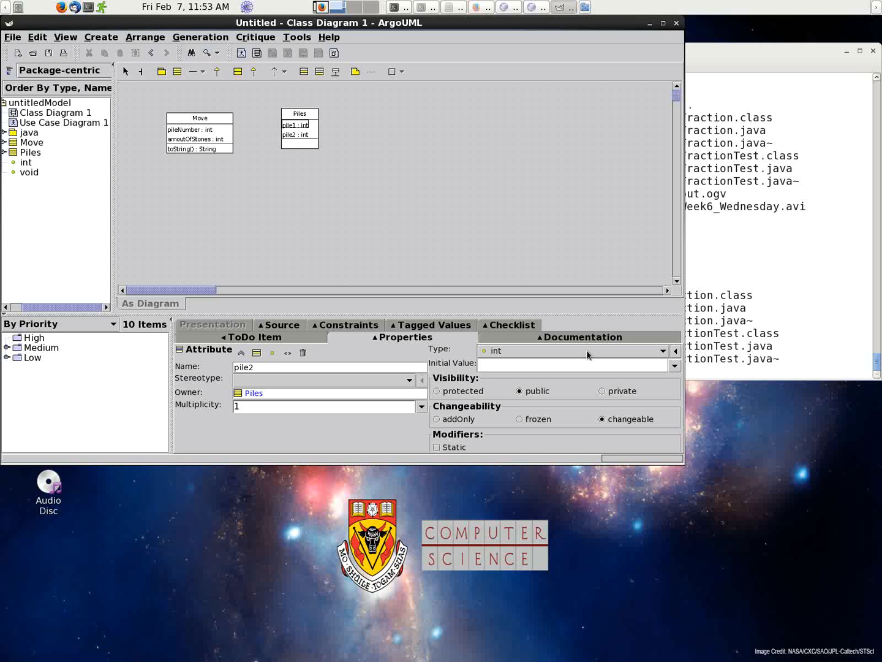
left_click(257, 353)
left_click_drag(270, 367, 214, 367)
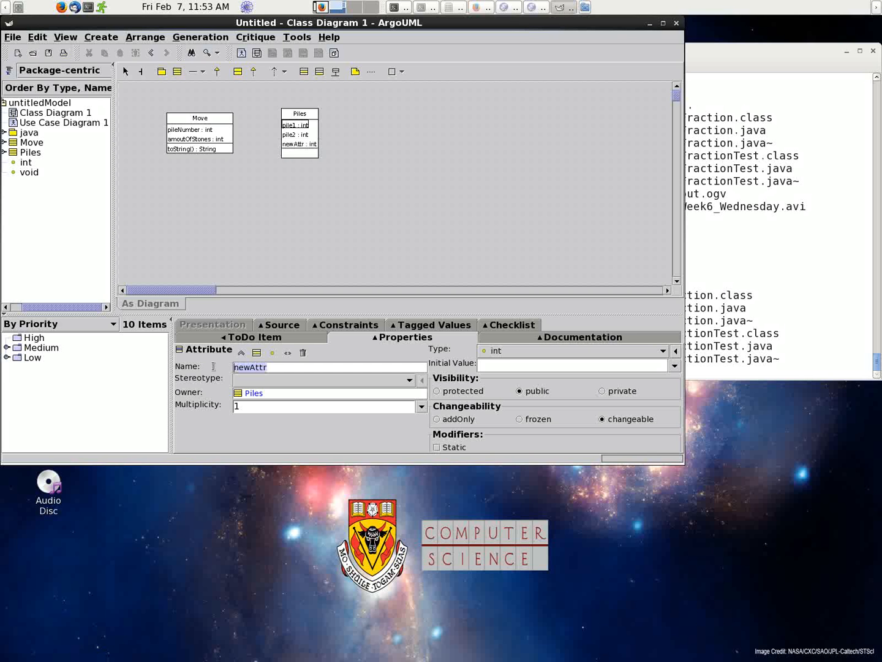
type("pile3")
Step: Add the operation takeStones(move:Move):void to the Piles class
double_click(294, 155)
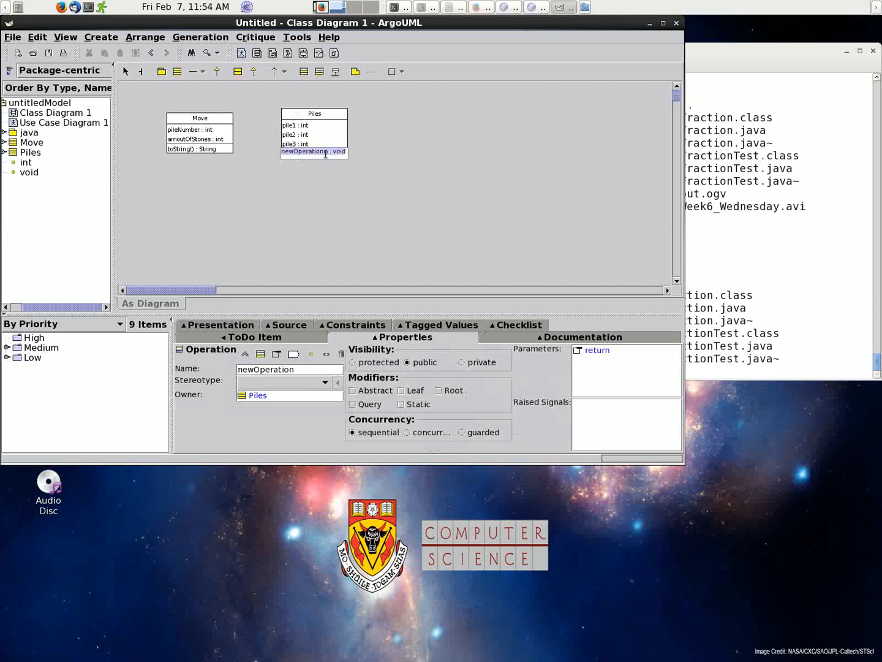
type("takeStones(move:Move):void")
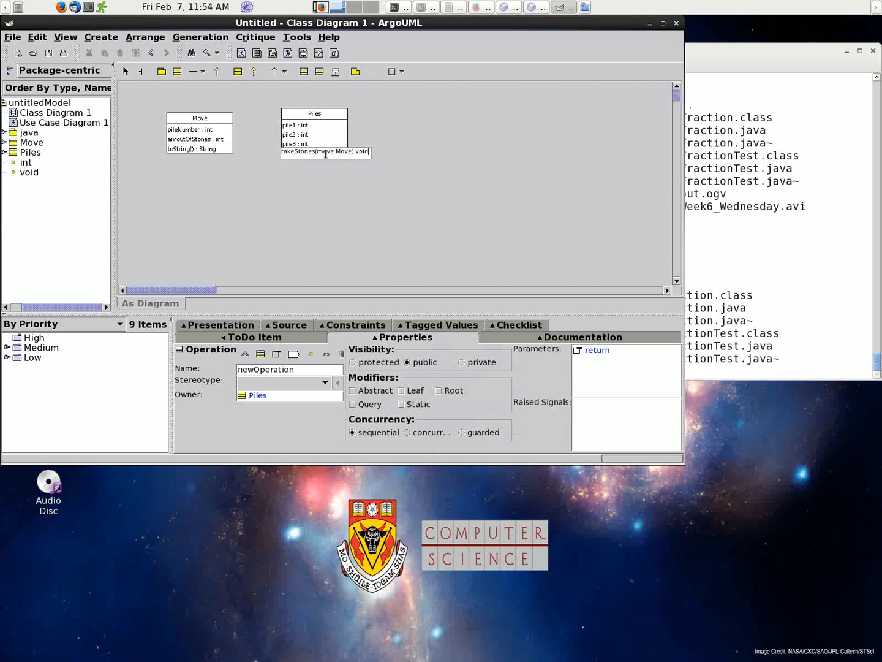
key("Return")
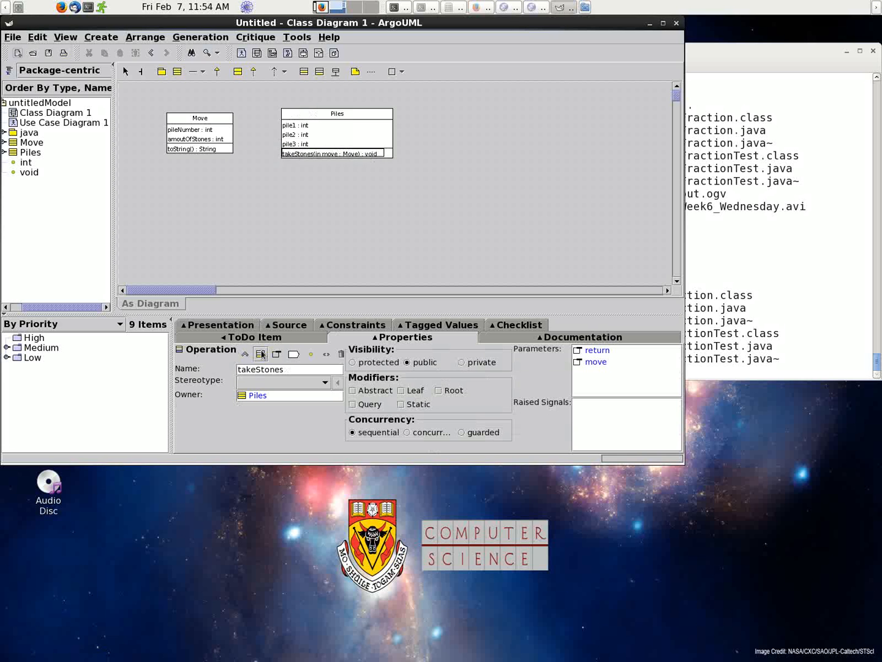
Step: Add an isEmpty() operation returning boolean to the Piles class
left_click(260, 353)
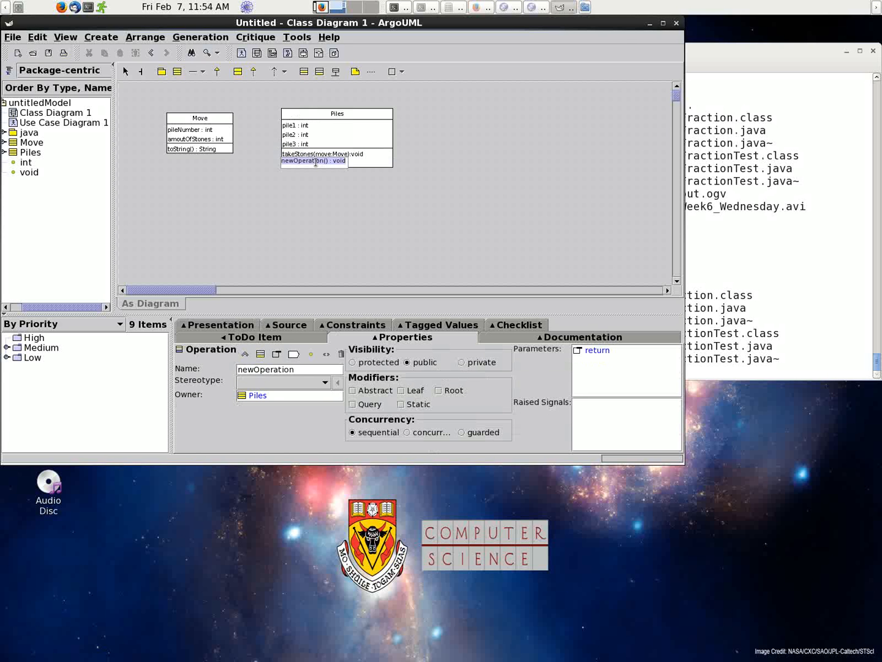
type("isEmpty() : boolean")
key("Return")
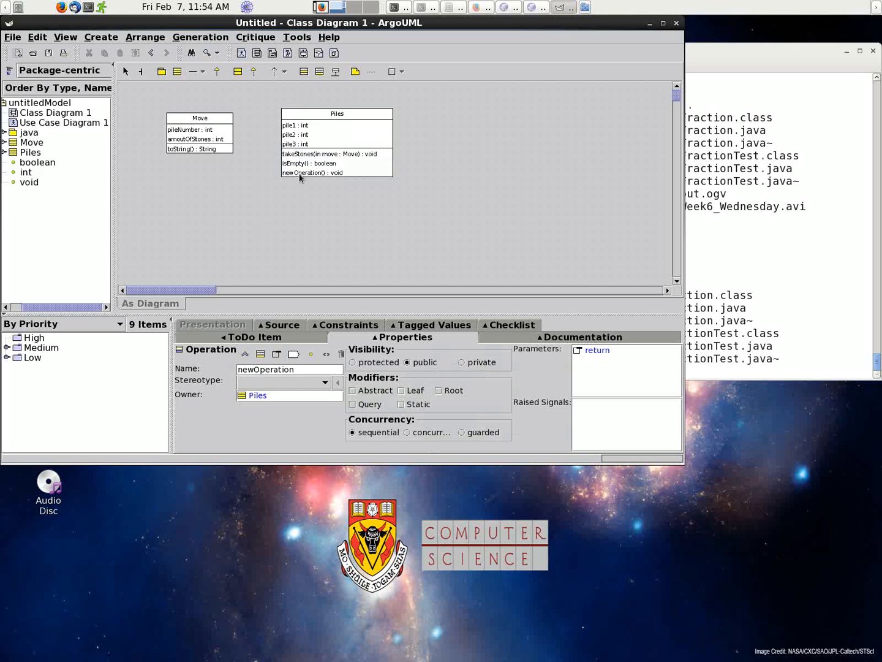
Step: Turn the unnamed new operation in the Piles class into nimSum() : int
double_click(300, 174)
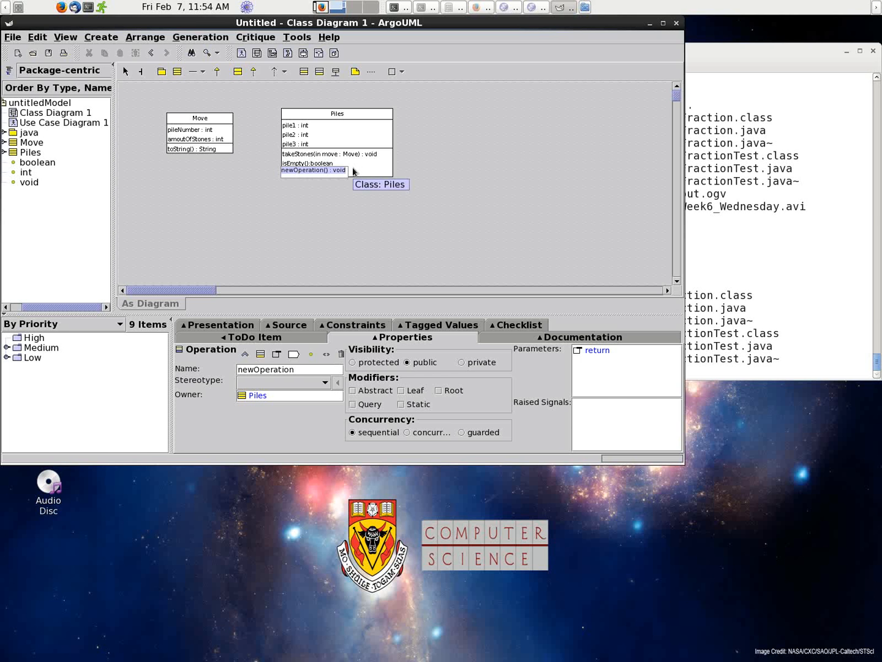
type("nimSum")
key("Return")
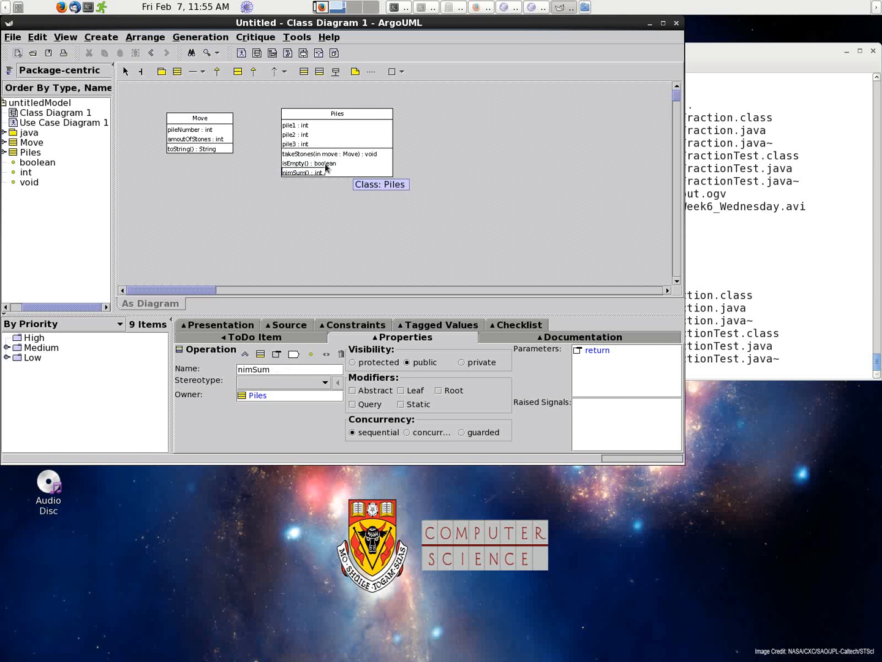
Step: Delete the isEmpty operation from the Piles class
left_click(326, 164)
left_click(341, 356)
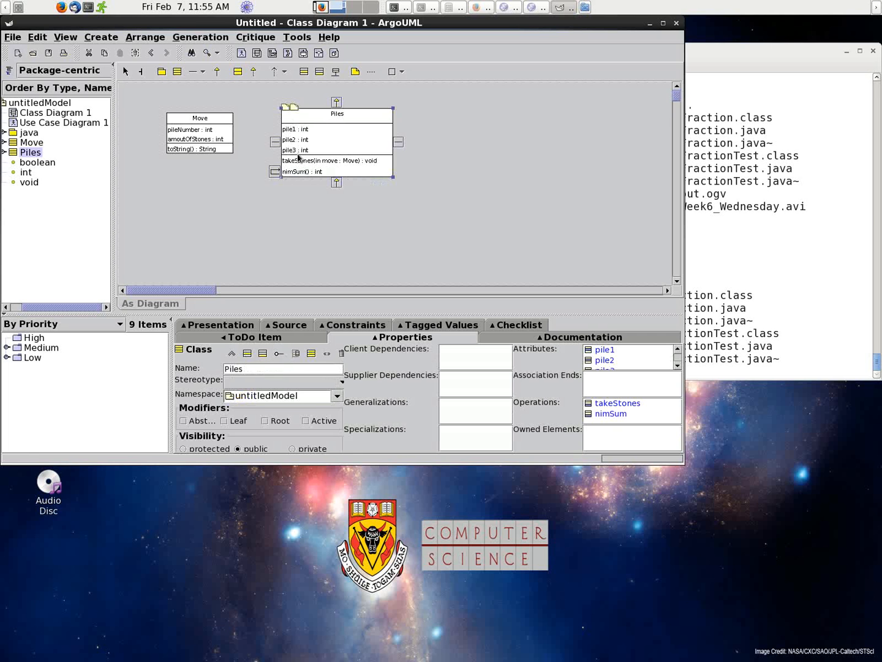
Step: Place a third class named Player to the right of Piles and give it the attribute name:String
left_click(178, 72)
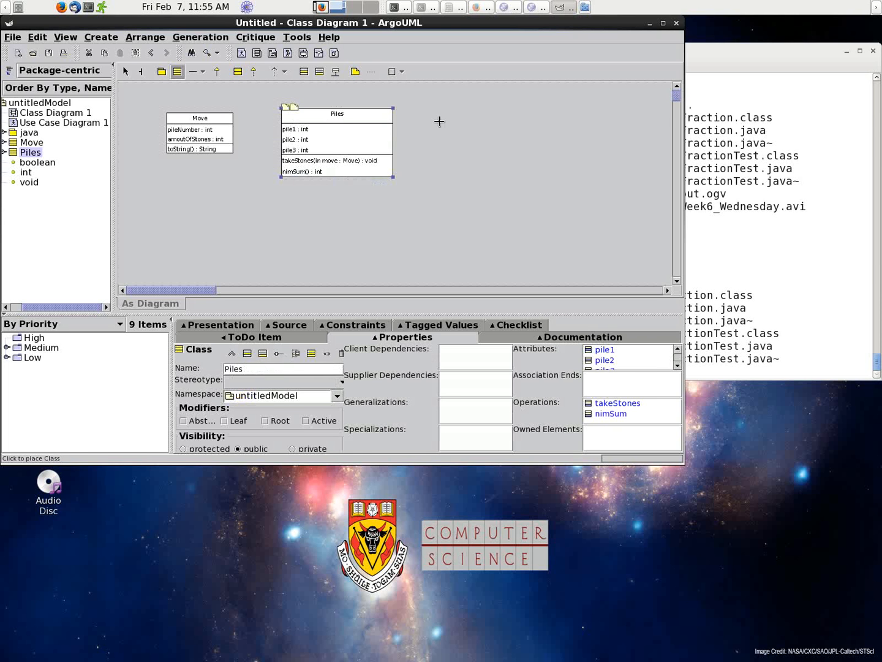
left_click(439, 121)
type("Player")
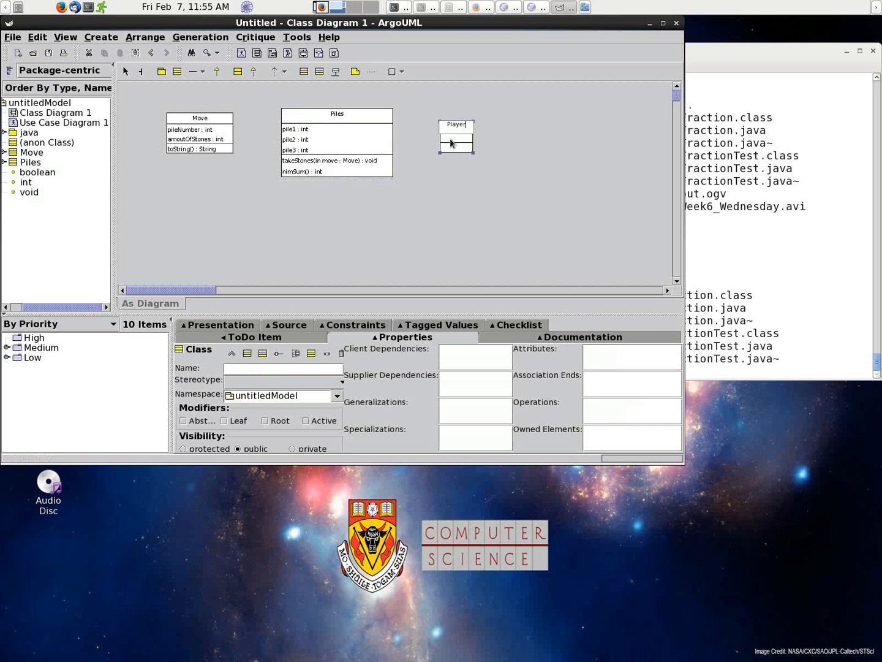
double_click(453, 136)
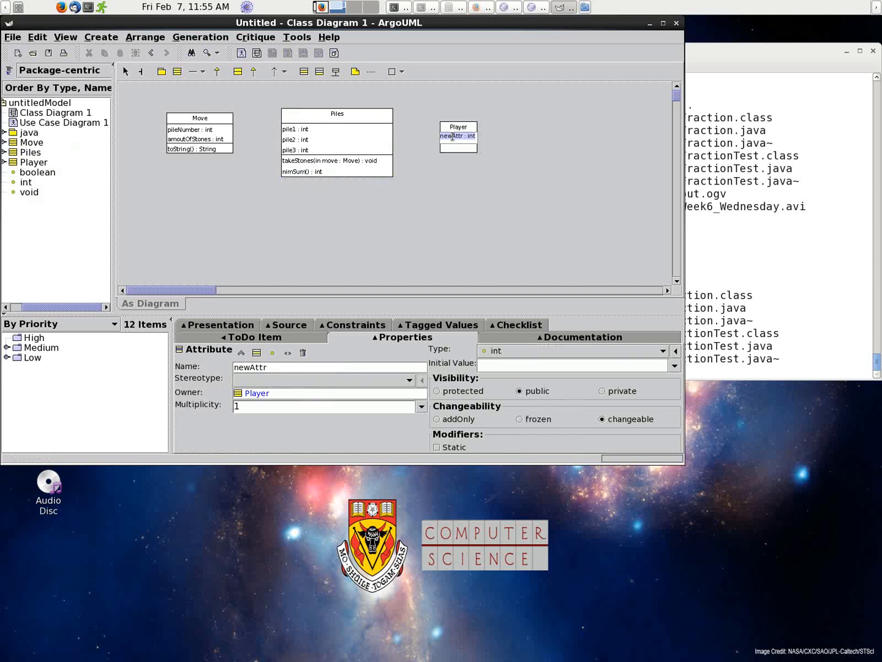
type("name:String")
Step: Add the operation chooseMove(currentPiles:Piles):Move to the Player class
double_click(454, 148)
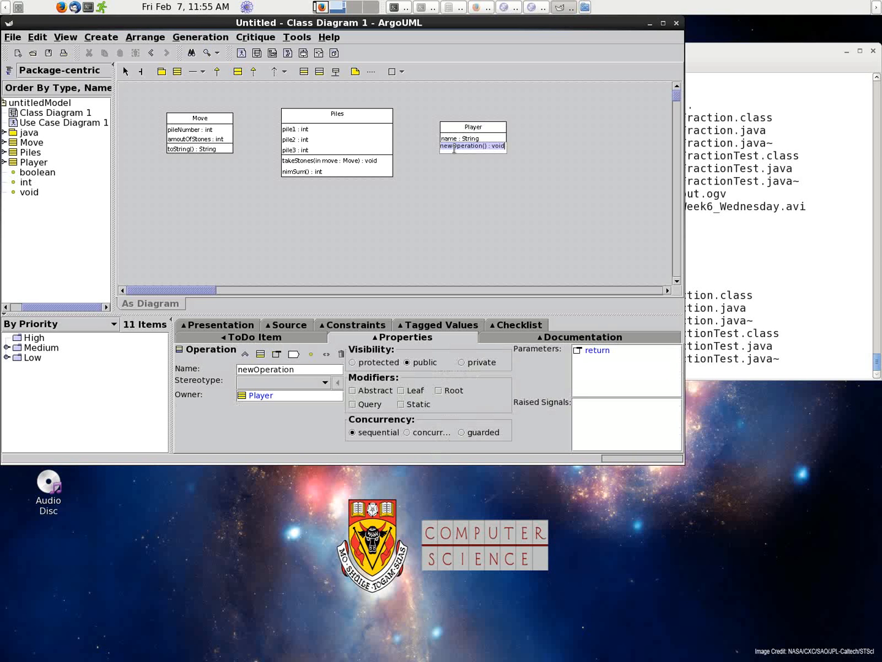
type("chooseMove")
type("(in currentPiles : Piles")
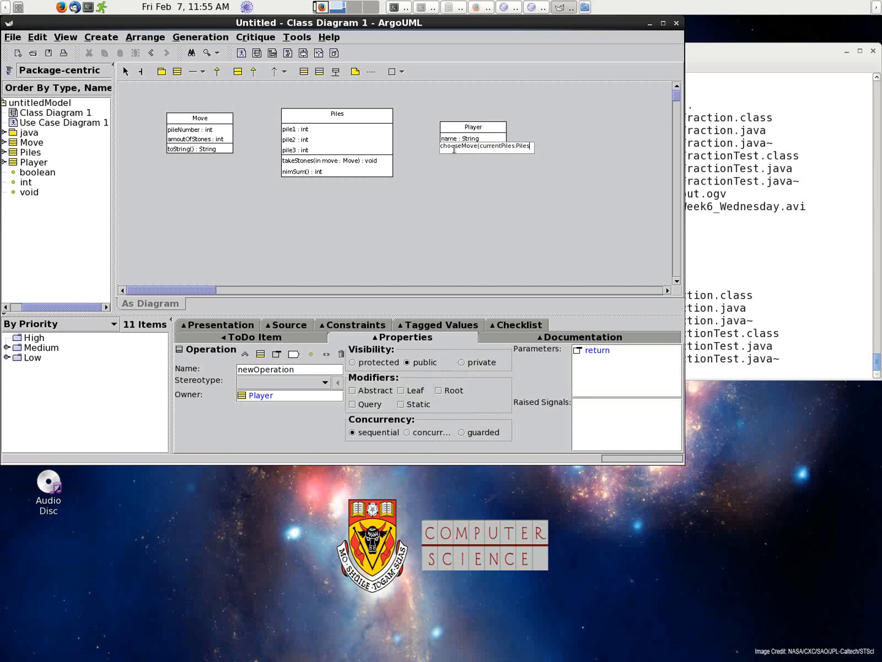
type(") : Move")
key("Return")
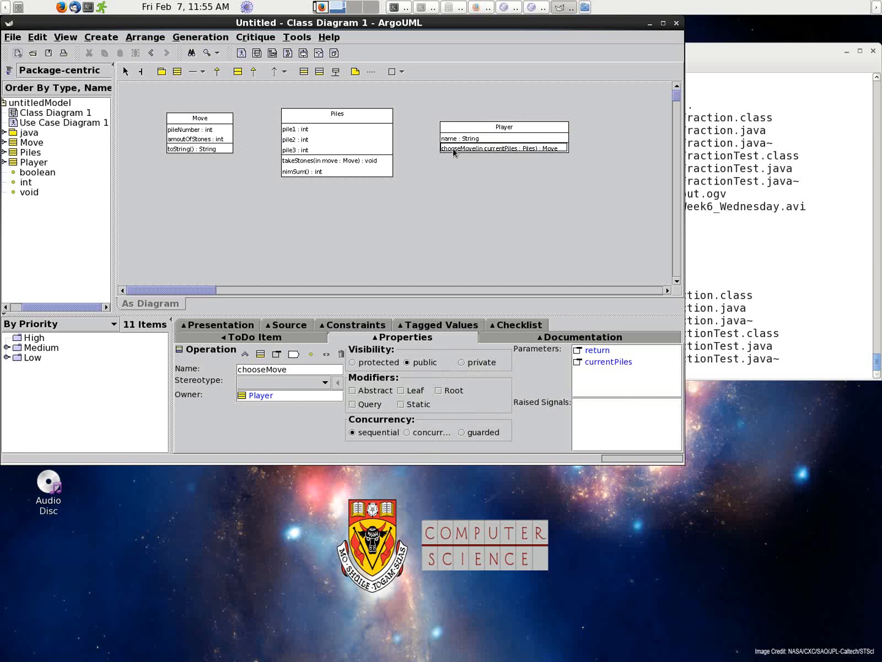
Step: Move the Player class below Move and save the project as Nim in the cpsc219 folder
left_click_drag(460, 131, 154, 206)
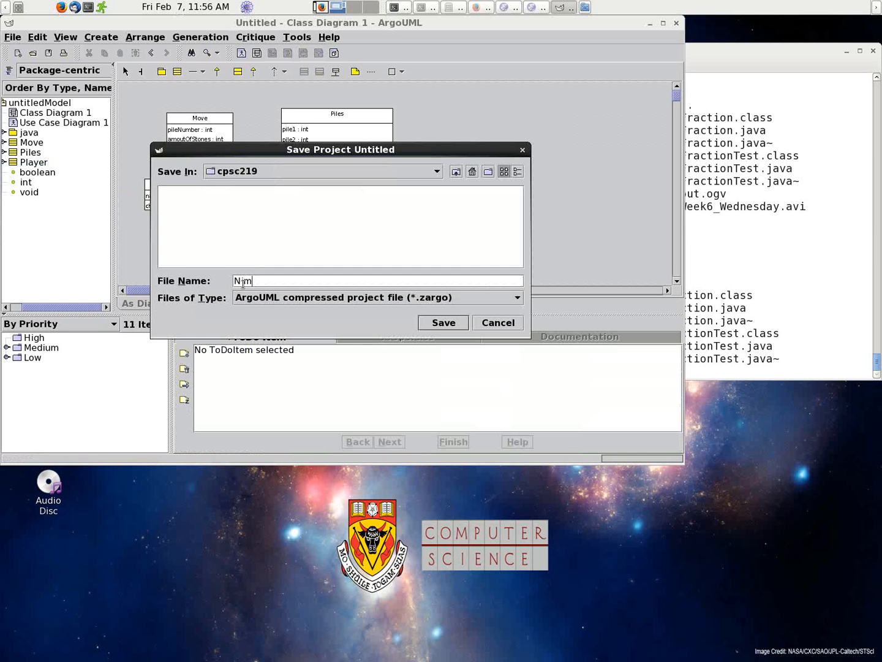
key("Return")
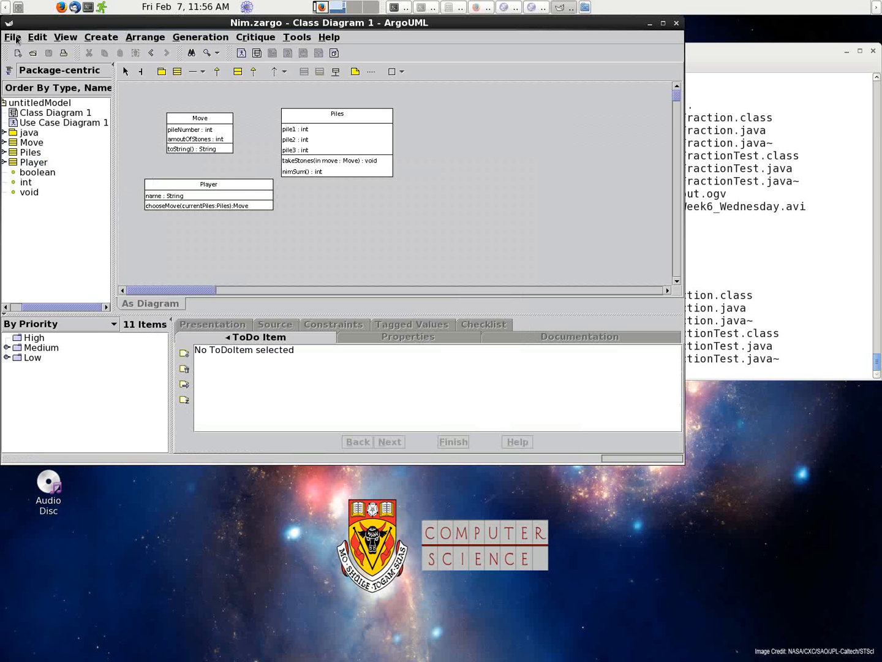
Step: Export the class diagram as a PNG image named NimClassDiagram in the cpsc219 folder
left_click(17, 39)
left_click(26, 164)
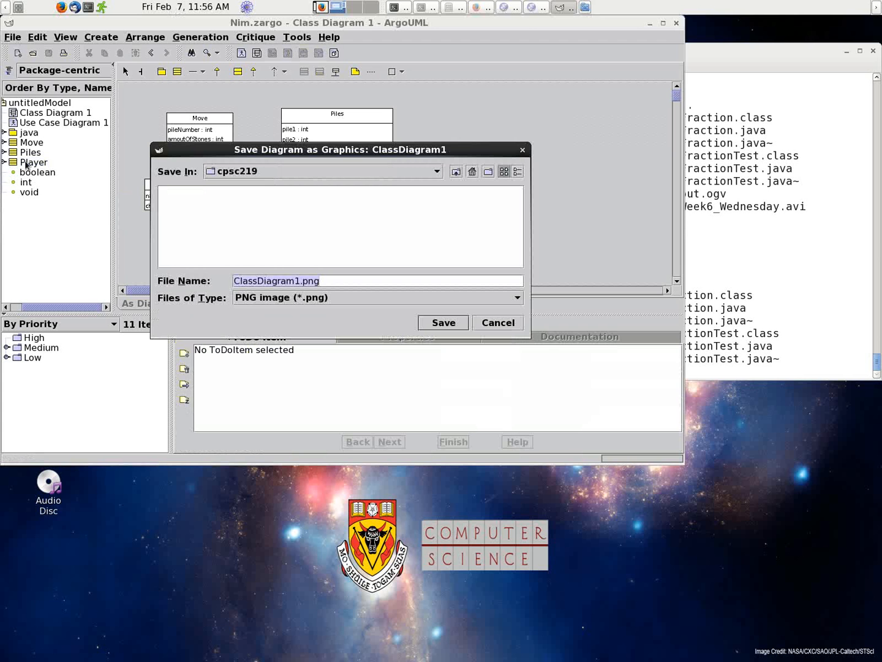
left_click(334, 301)
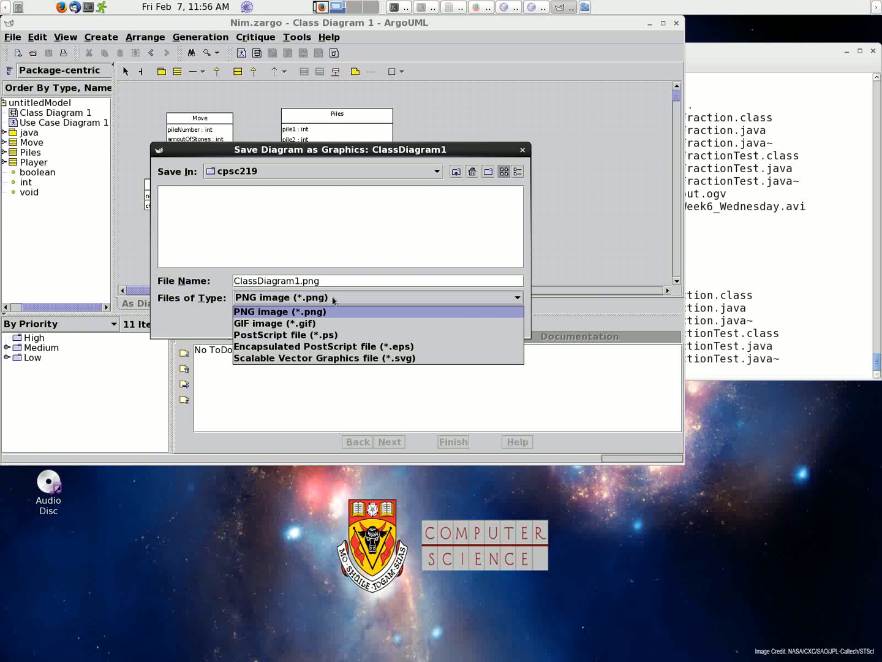
left_click_drag(300, 281, 268, 280)
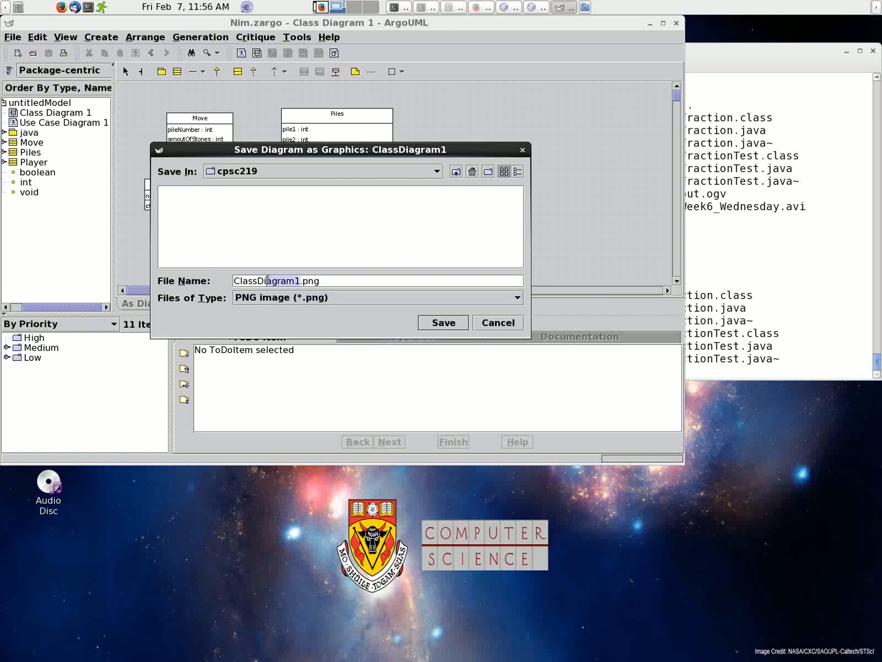
left_click_drag(268, 280, 228, 284)
type("NimClassDiagram")
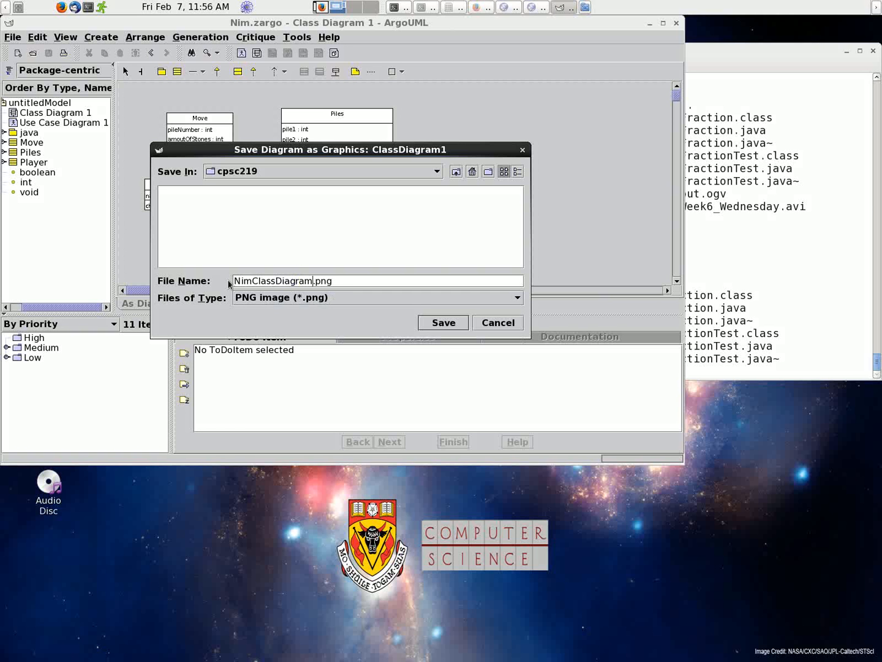
key("Return")
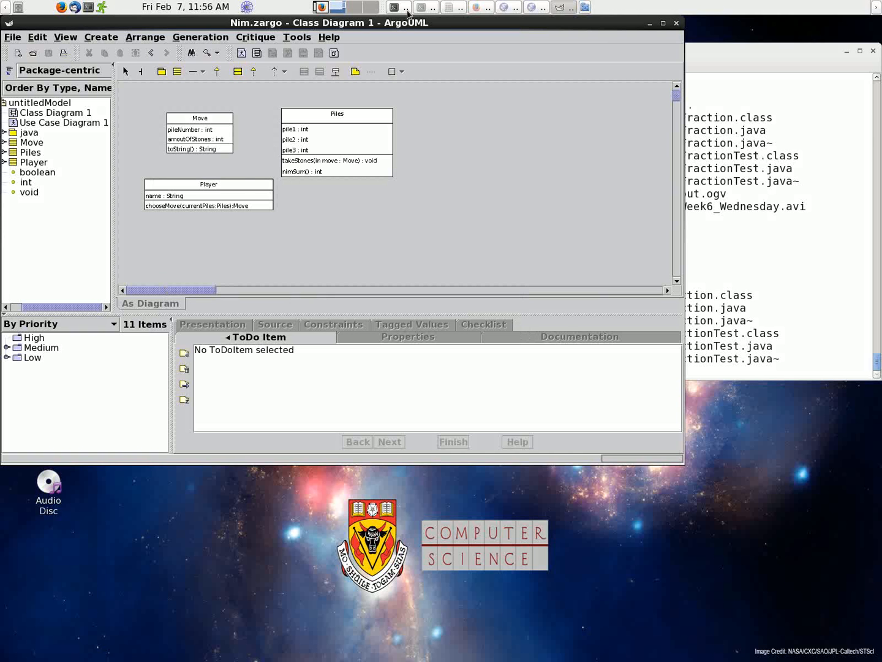
Step: View the exported NimClassDiagram.png from the cpsc219 folder in the file browser, and return to ArgoUML
left_click(407, 9)
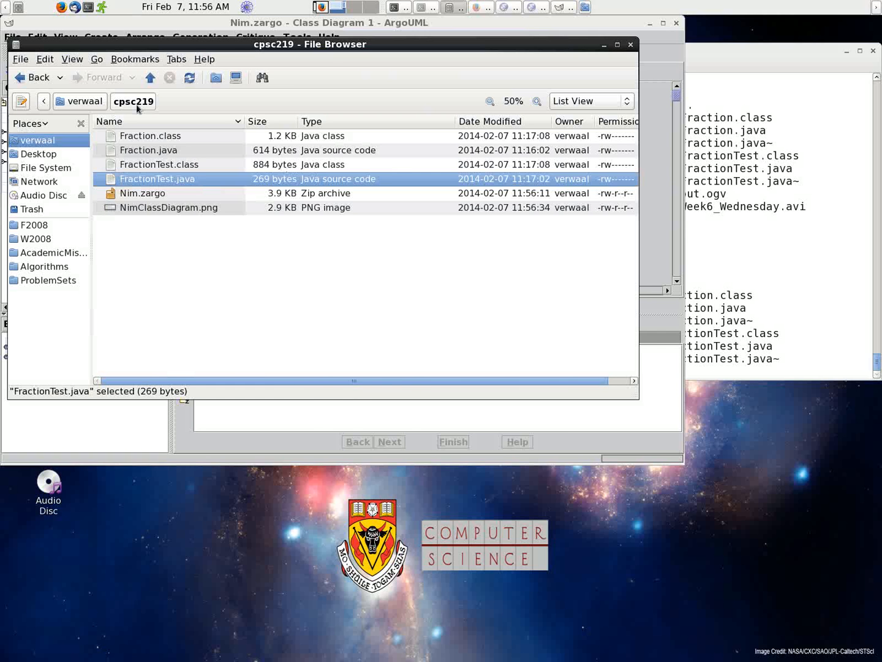
double_click(168, 208)
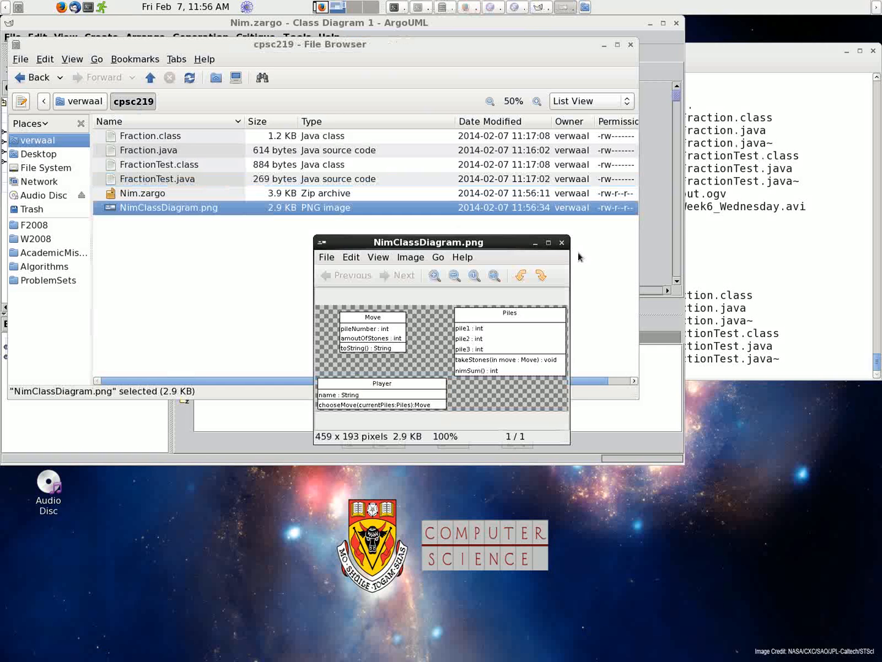
left_click(581, 36)
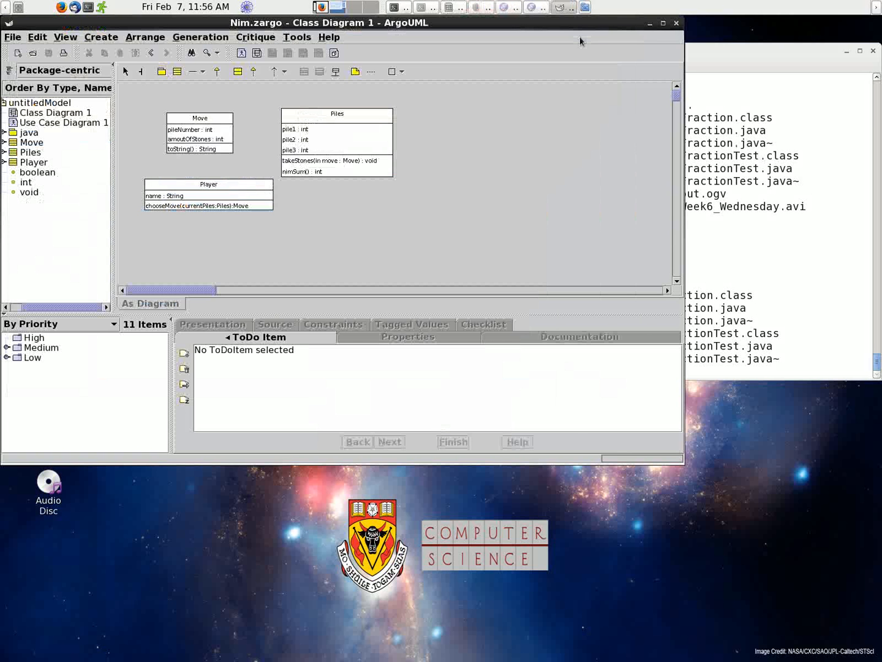
Step: Relaunch ArgoUML and reopen the saved Nim.zargo project with its class diagram
left_click(247, 6)
mouse_move(250, 26)
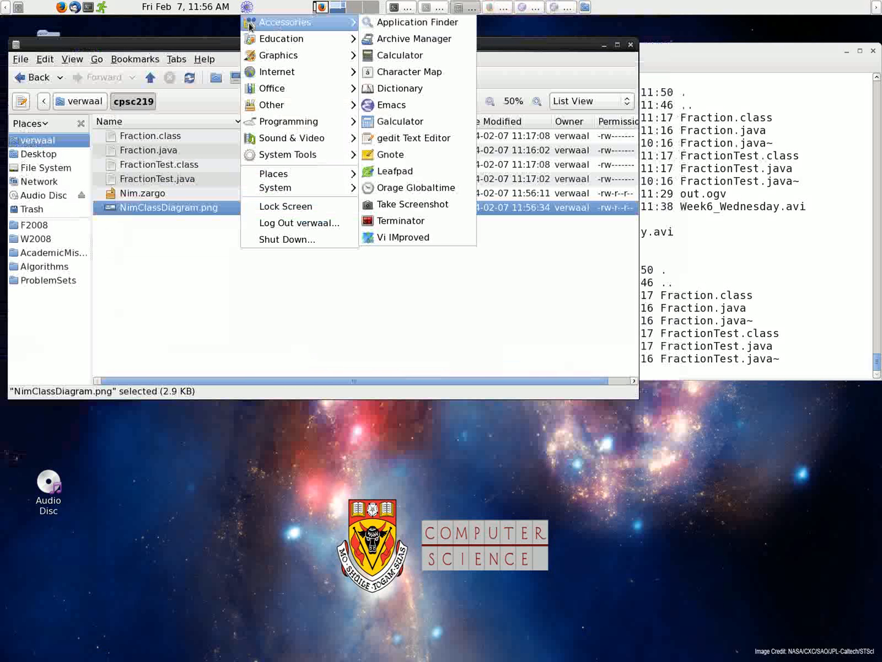
left_click(385, 130)
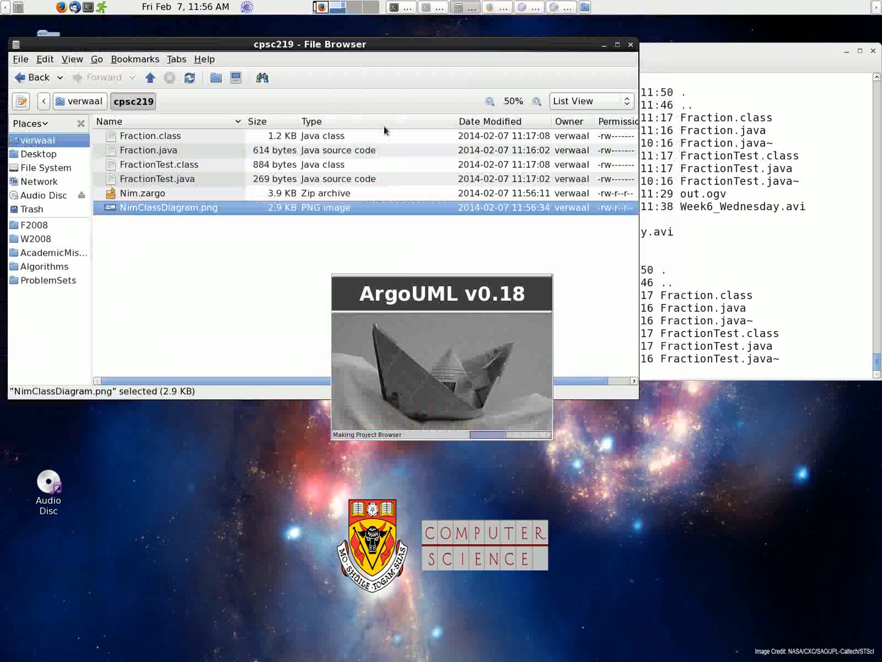
left_click(25, 68)
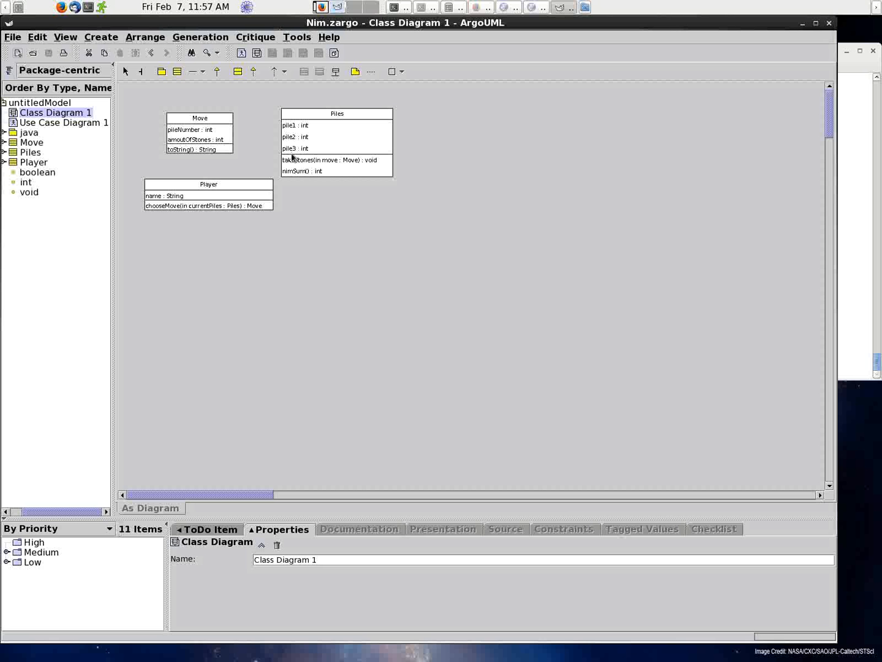
Step: Shift the Move class slightly up and to the left in the class diagram
left_click(291, 153)
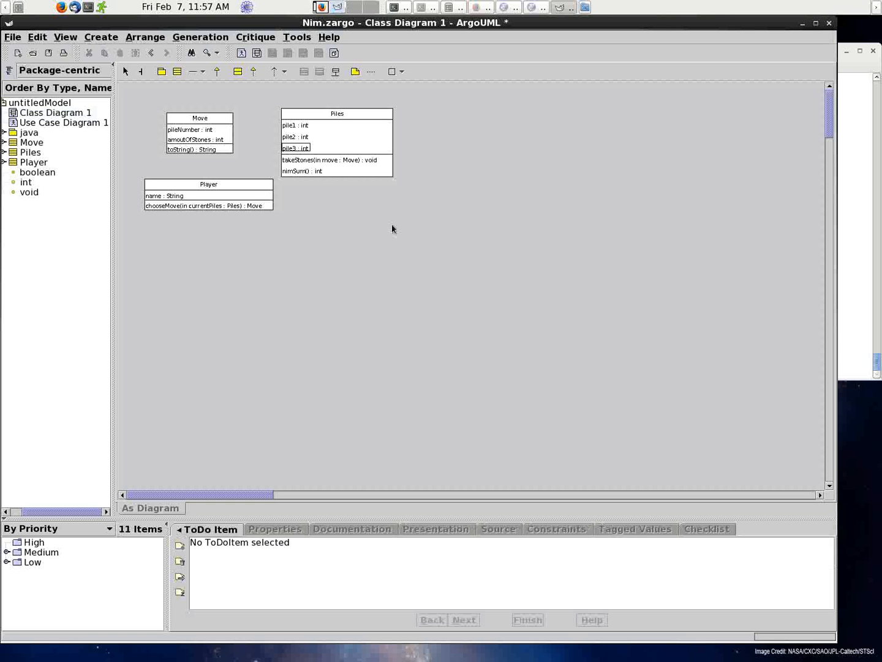
left_click_drag(221, 119, 212, 115)
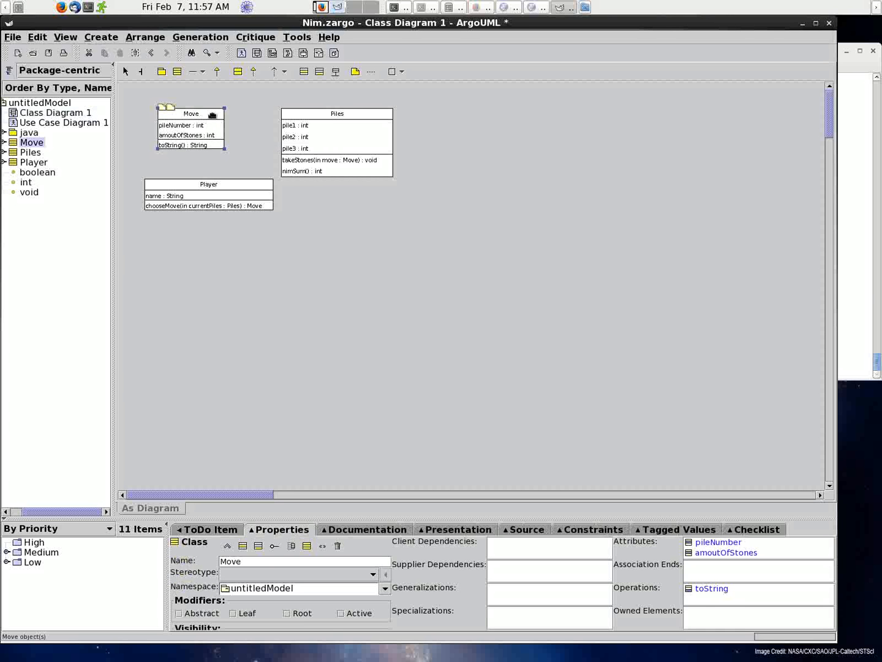